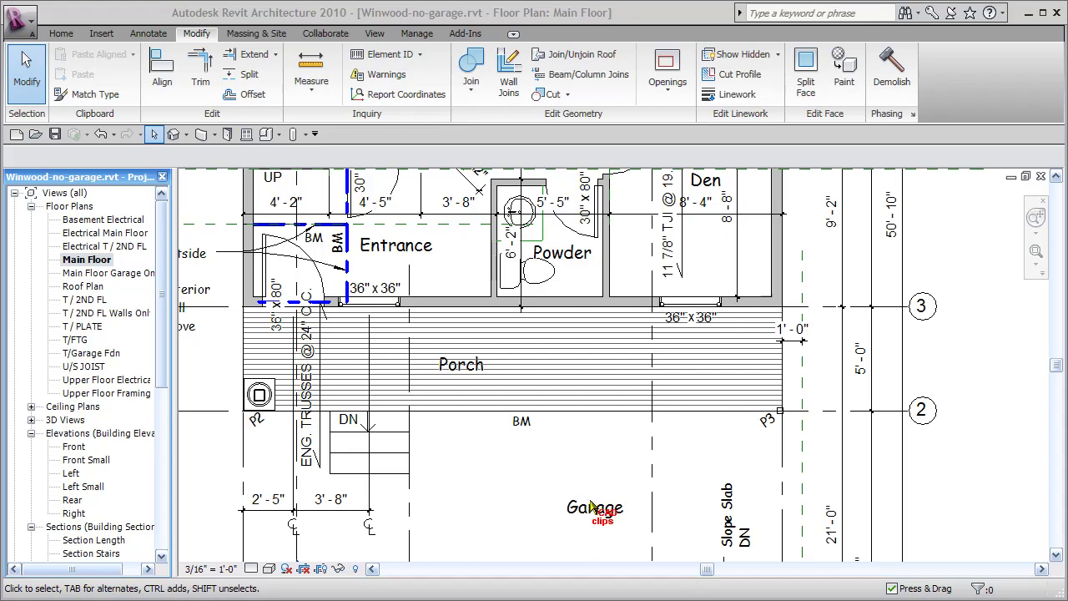
Delete the Garage text note and the decorative porch column at P2.
{"action": "left_click", "coordinate": [604, 499]}
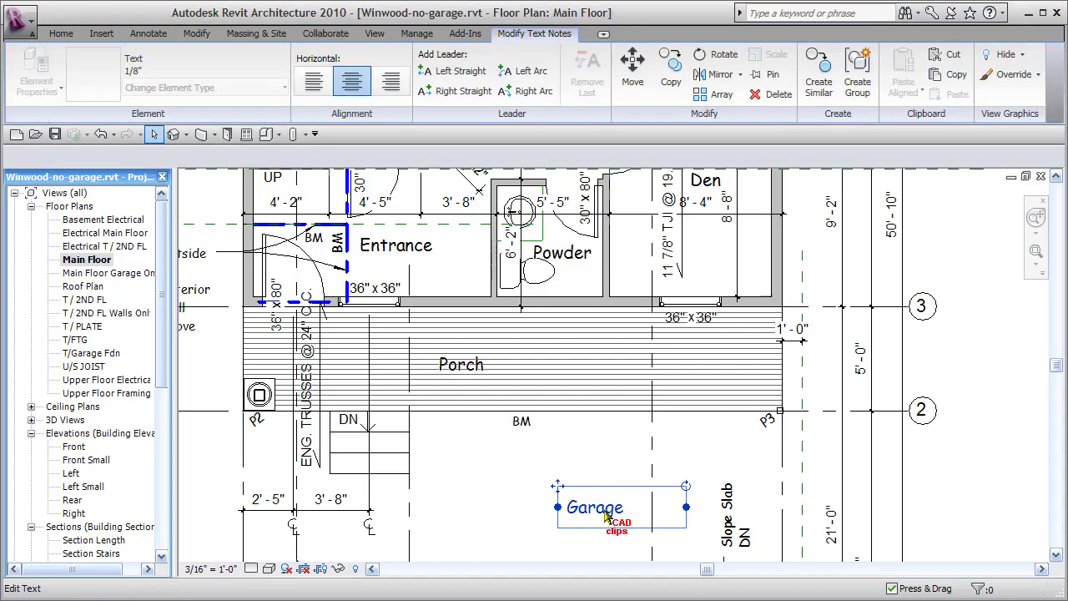
{"action": "key", "text": "Delete"}
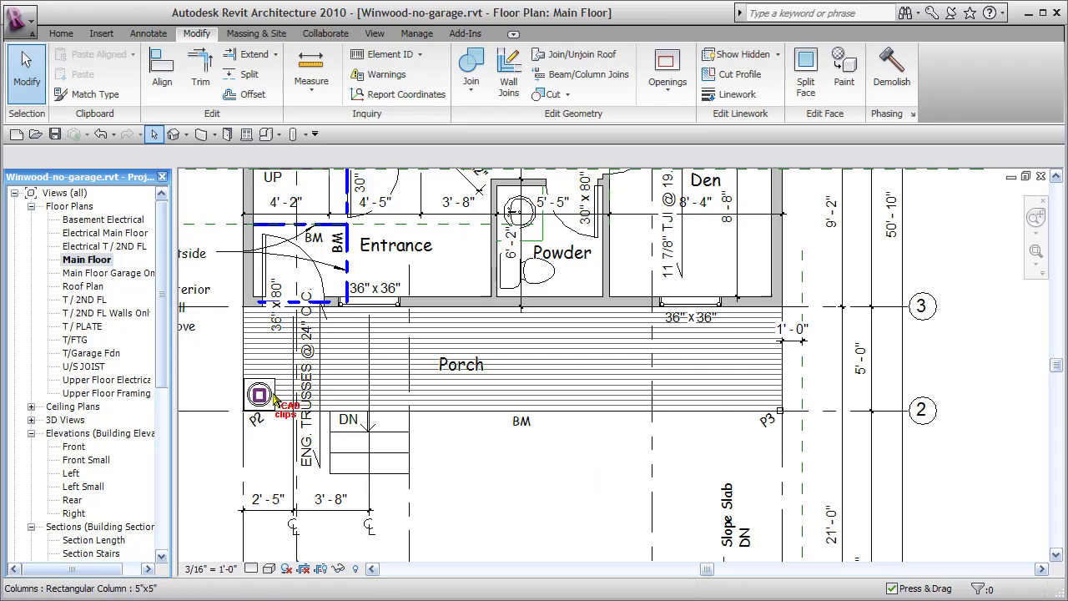
{"action": "left_click", "coordinate": [373, 434]}
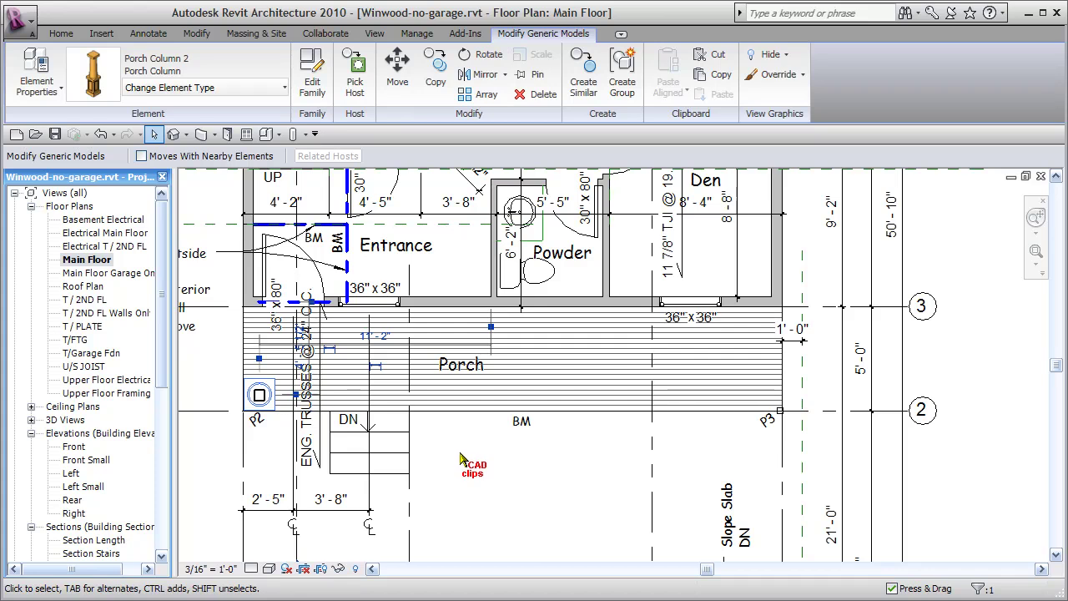
{"action": "left_click", "coordinate": [472, 483]}
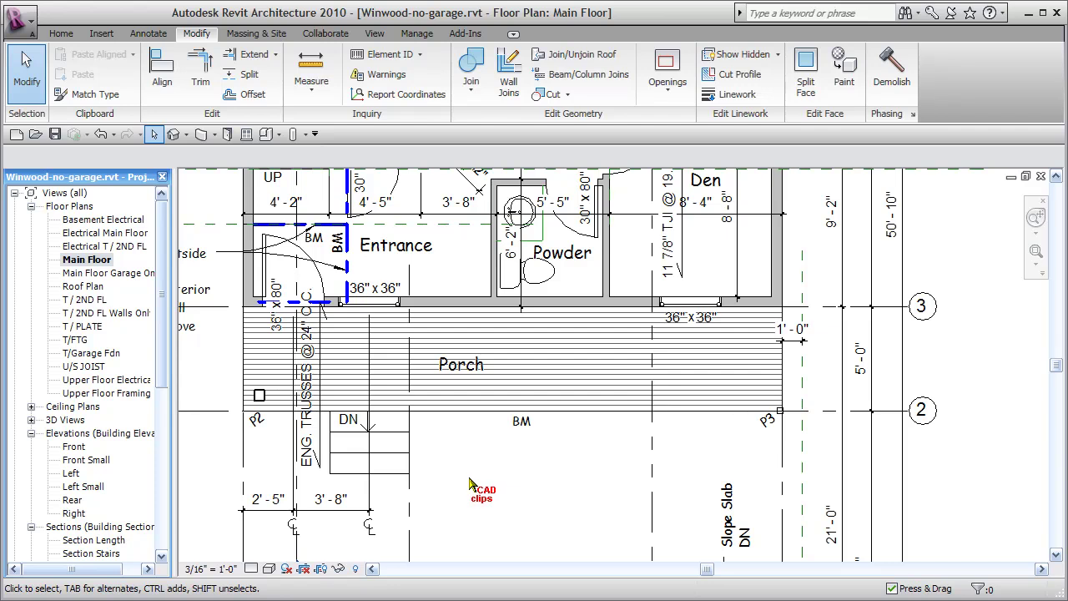
Delete the rectangular columns at P2 and P3, and check the porch in the 3D view.
{"action": "left_click", "coordinate": [260, 396]}
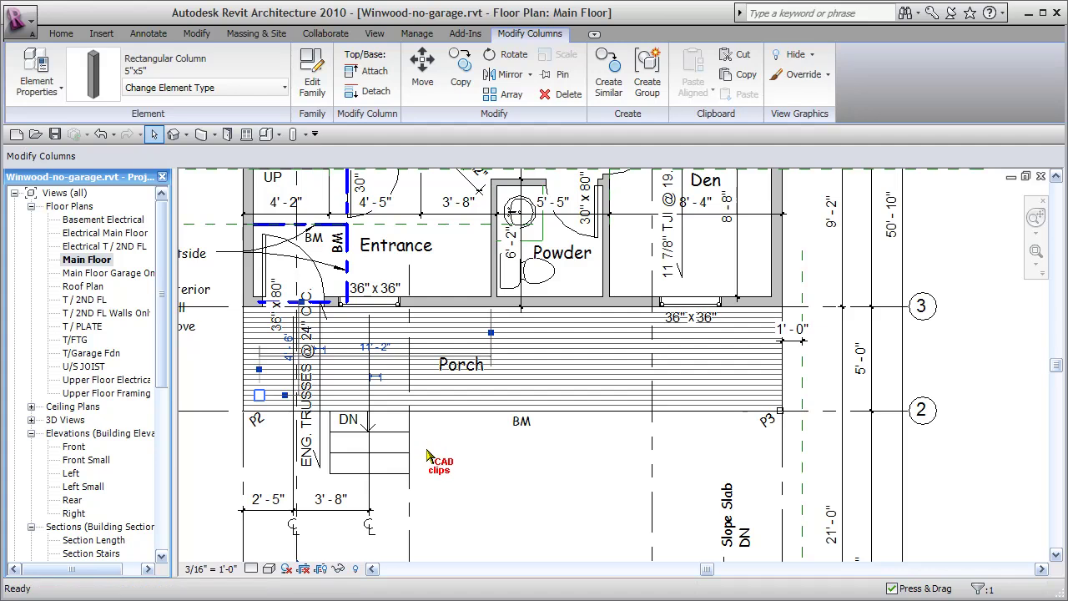
{"action": "left_click", "coordinate": [426, 455]}
{"action": "left_click", "coordinate": [778, 409]}
{"action": "key", "text": "Escape"}
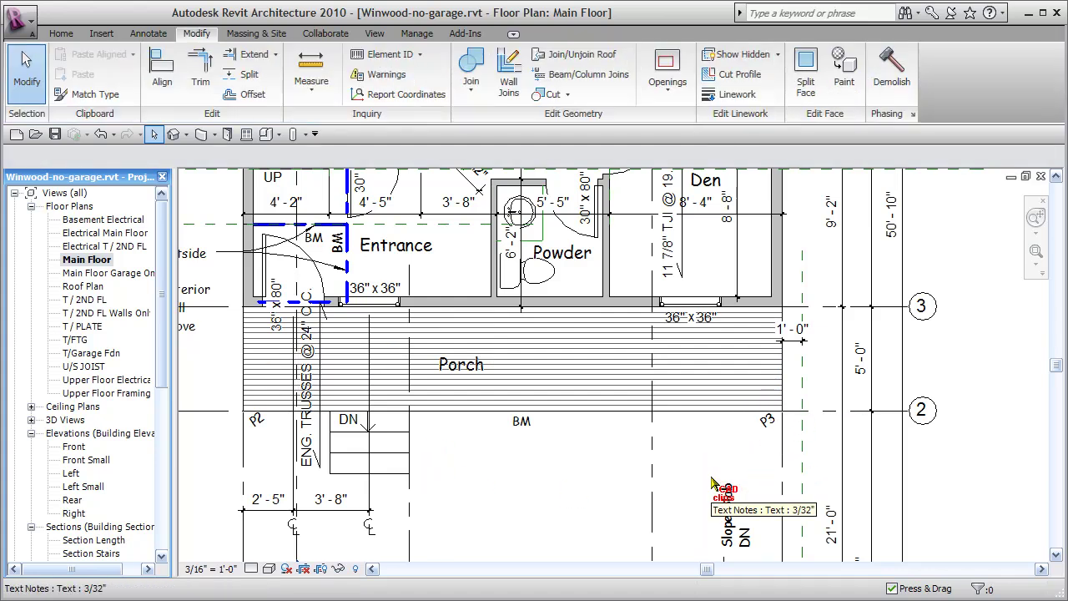
{"action": "left_click", "coordinate": [174, 135]}
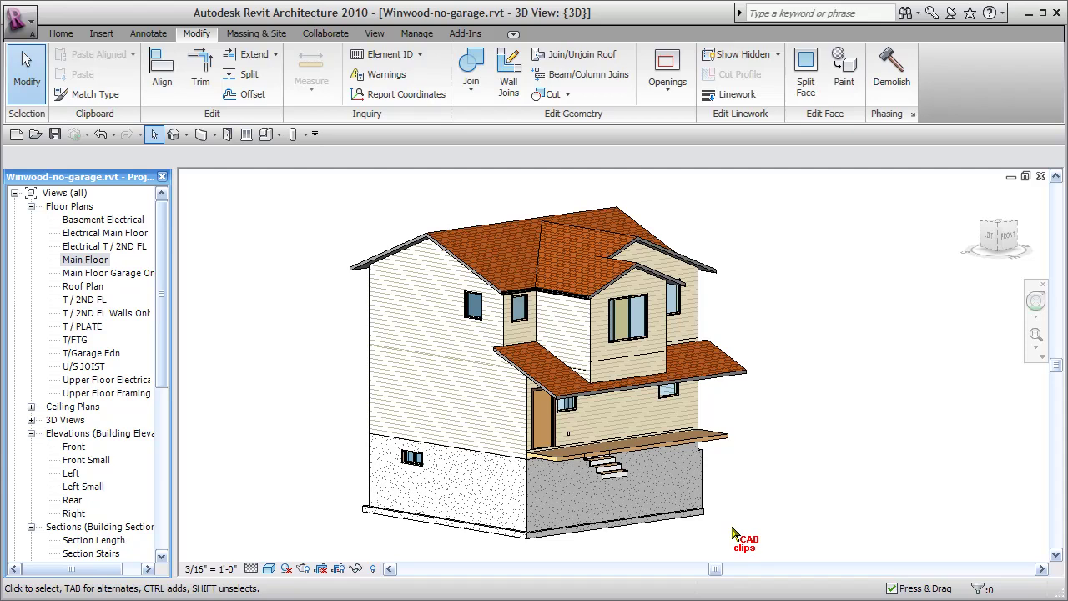
{"action": "middle_click_drag", "start_coordinate": [732, 528], "coordinate": [640, 511], "text": "shift"}
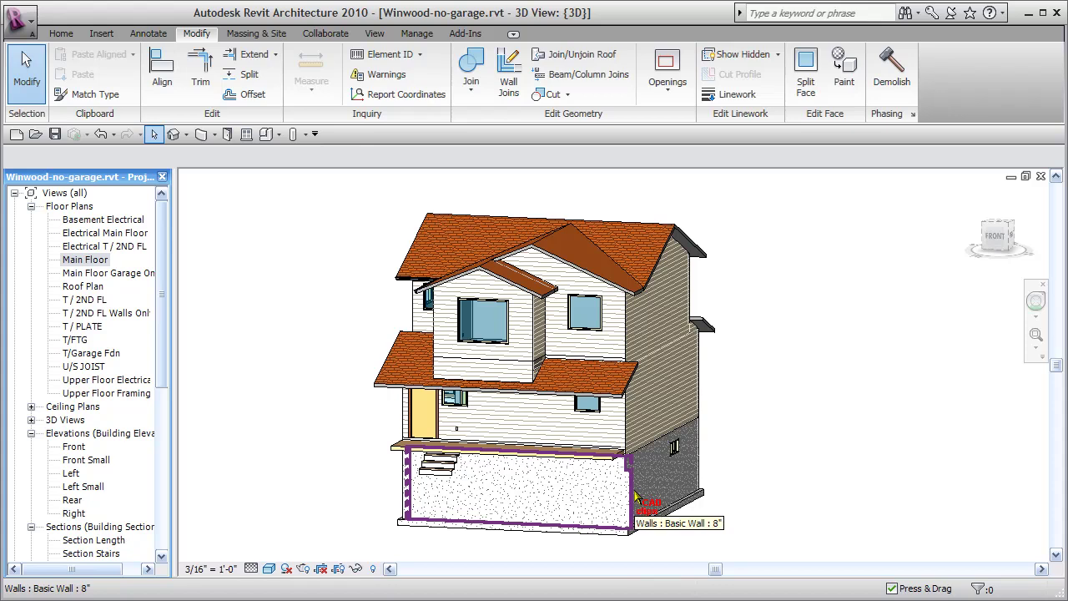
{"action": "middle_click_drag", "start_coordinate": [328, 397], "coordinate": [84, 264], "text": "shift"}
In the Main Floor plan, place a Glulam-Western Species 5.125x12 beam about 26' long along the porch's outer edge.
{"action": "double_click", "coordinate": [84, 264]}
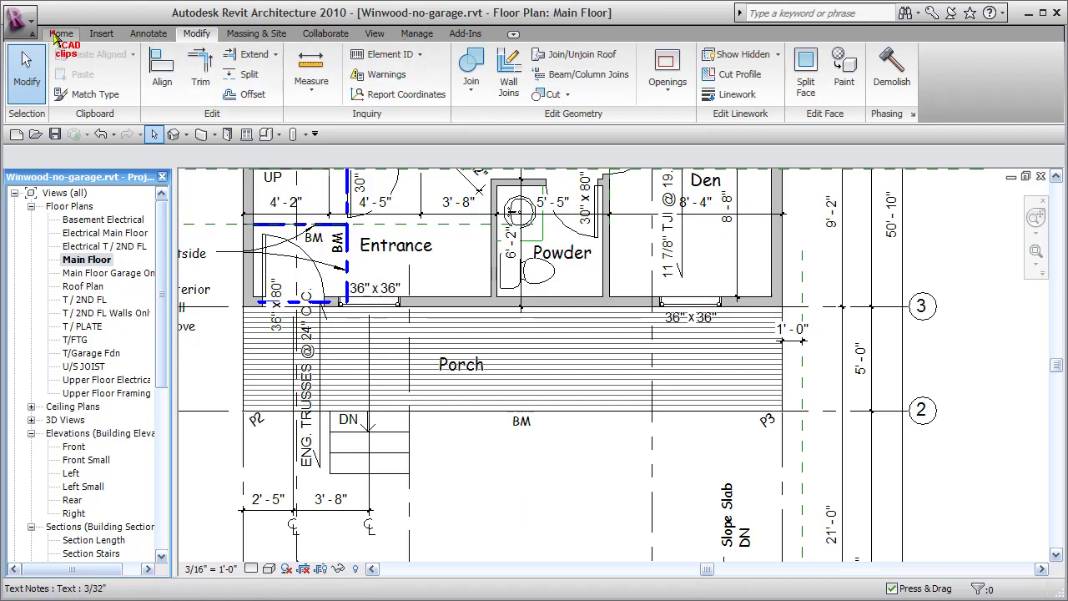
{"action": "left_click", "coordinate": [57, 34]}
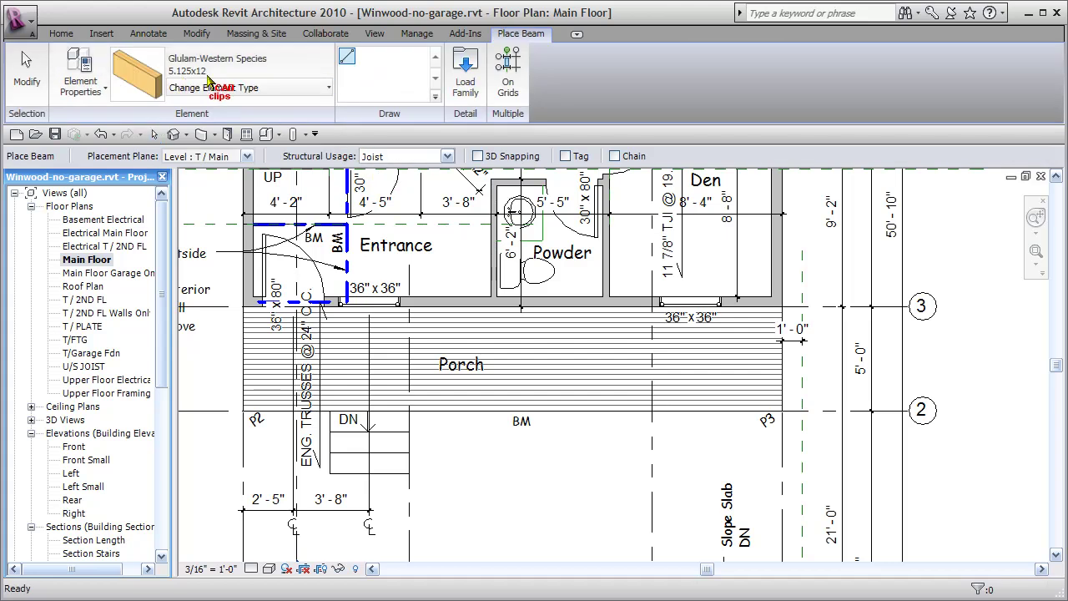
{"action": "left_click", "coordinate": [328, 87]}
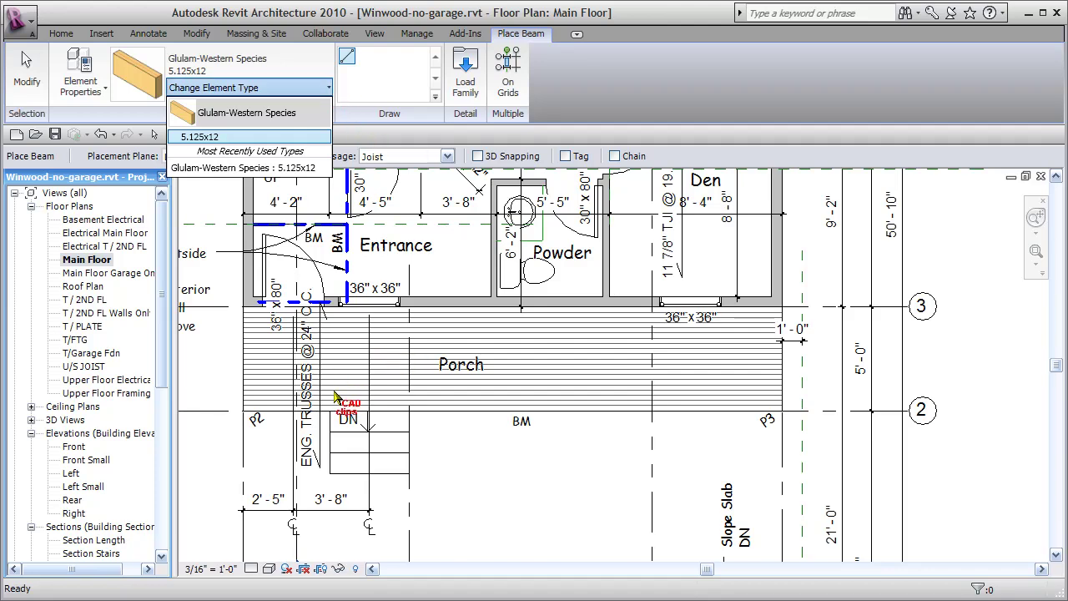
{"action": "left_click", "coordinate": [239, 406]}
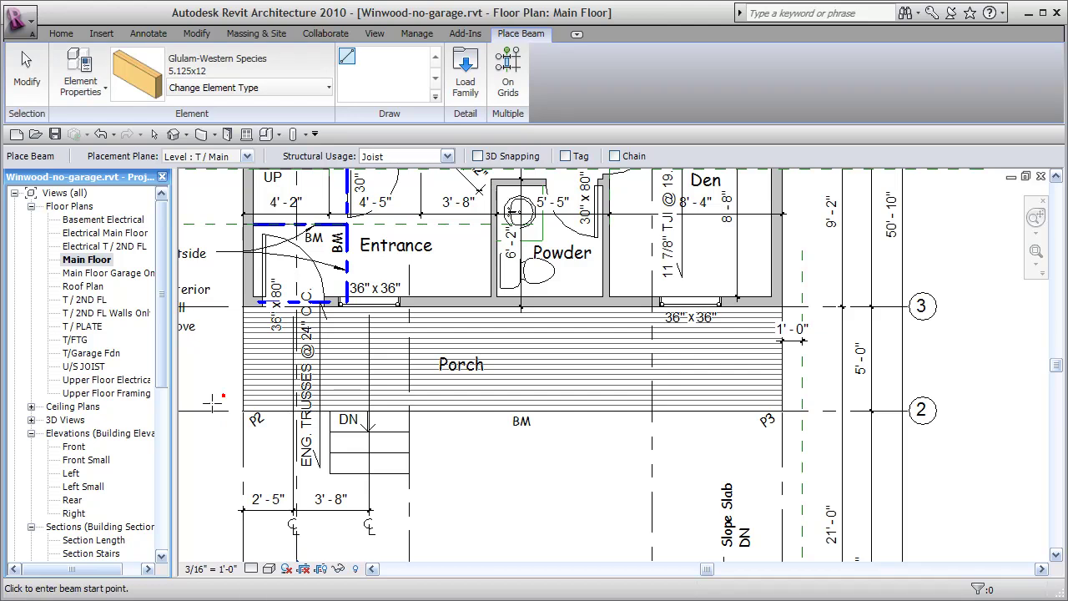
{"action": "scroll", "coordinate": [240, 404], "scroll_direction": "up", "scroll_amount": 3}
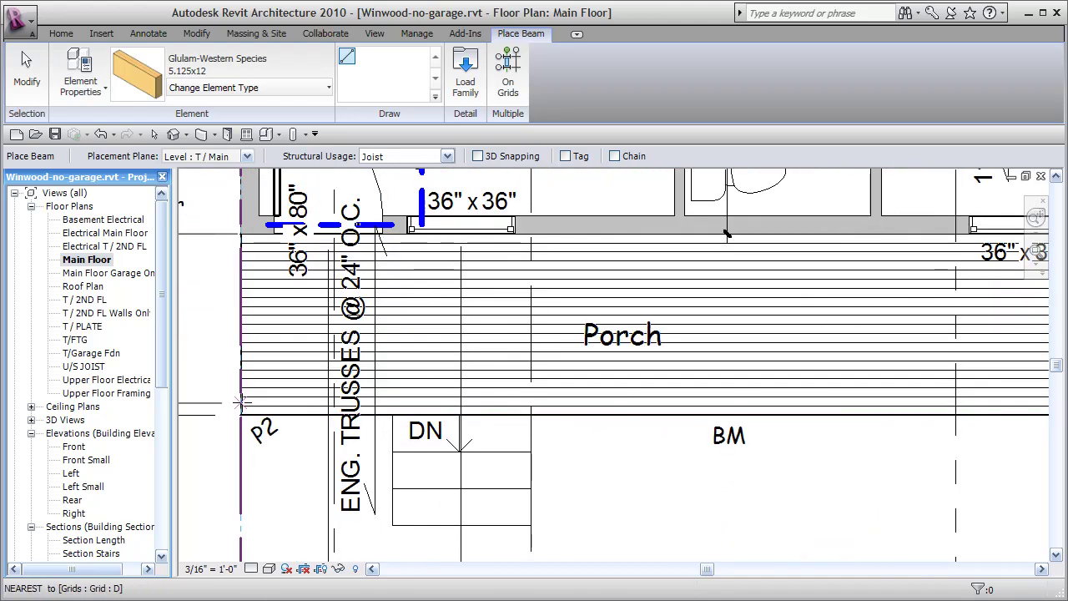
{"action": "left_click", "coordinate": [240, 404]}
{"action": "middle_click_drag", "start_coordinate": [651, 389], "coordinate": [386, 372]}
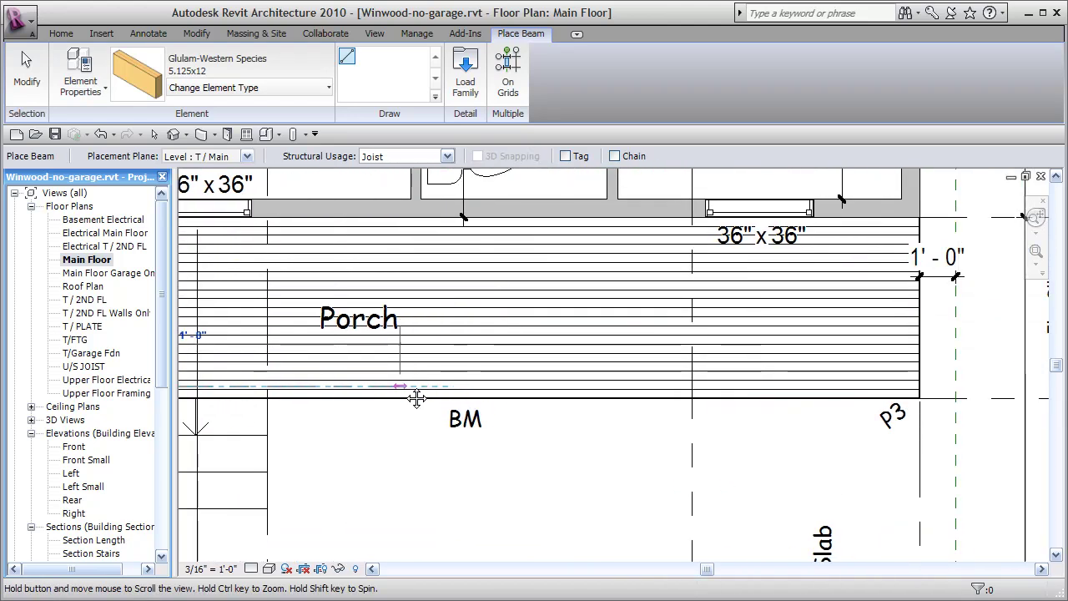
{"action": "scroll", "coordinate": [468, 387], "scroll_direction": "down", "scroll_amount": 2}
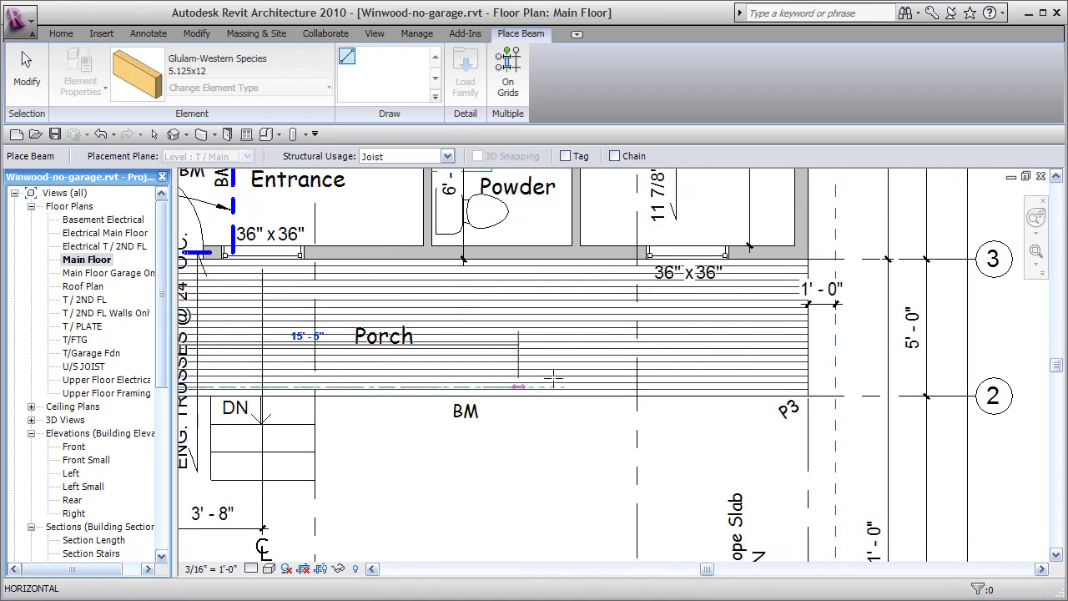
{"action": "left_click", "coordinate": [806, 387]}
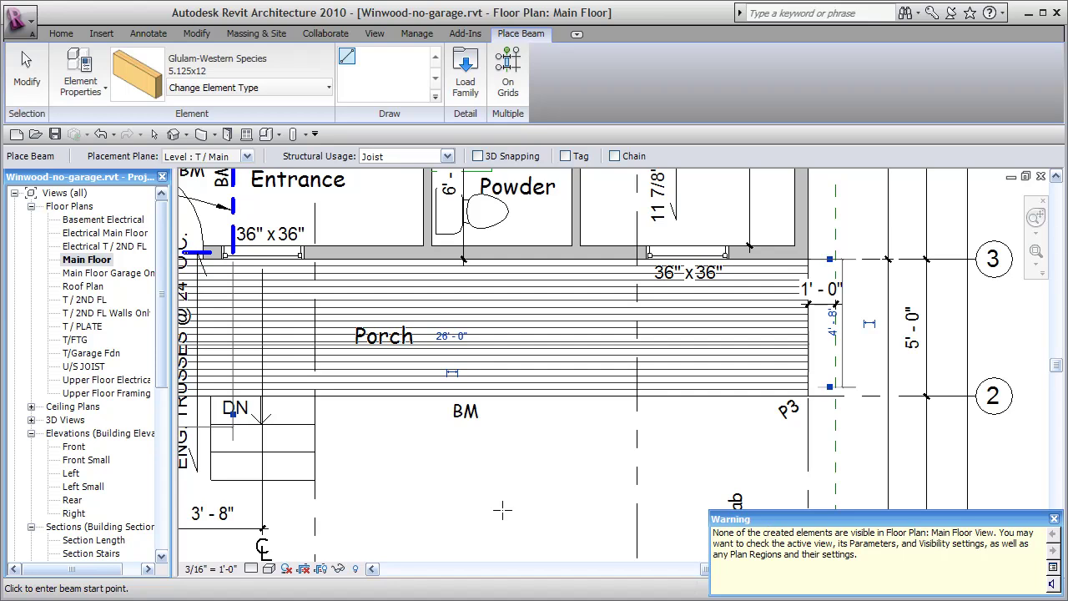
{"action": "key", "text": "Escape"}
{"action": "key", "text": "Escape"}
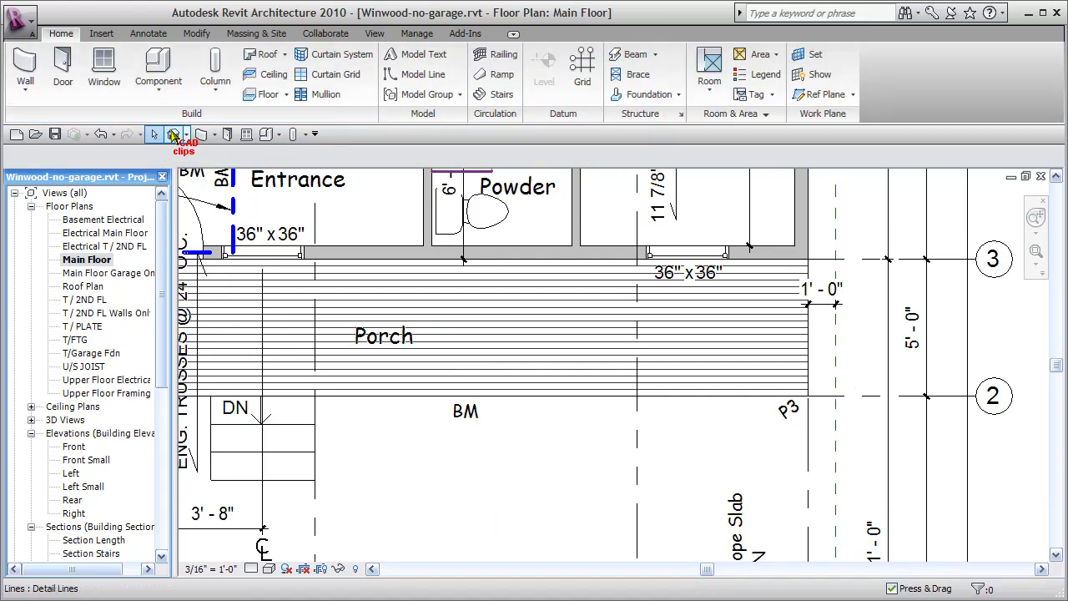
In the 3D view, set the porch beam's start and end level offsets to 6' 8".
{"action": "left_click", "coordinate": [173, 134]}
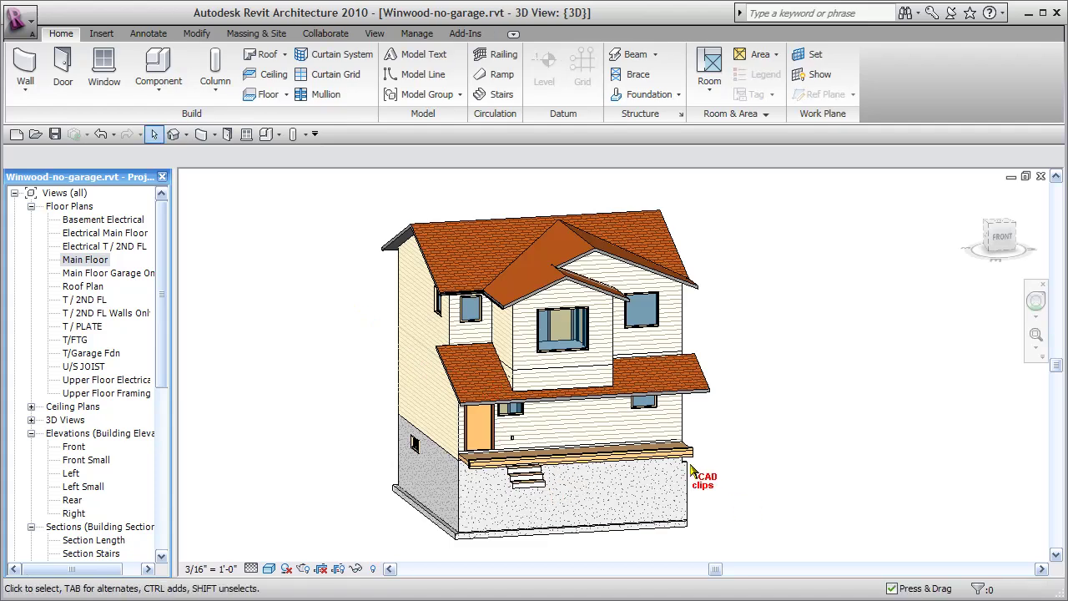
{"action": "scroll", "coordinate": [691, 468], "scroll_direction": "up", "scroll_amount": 3}
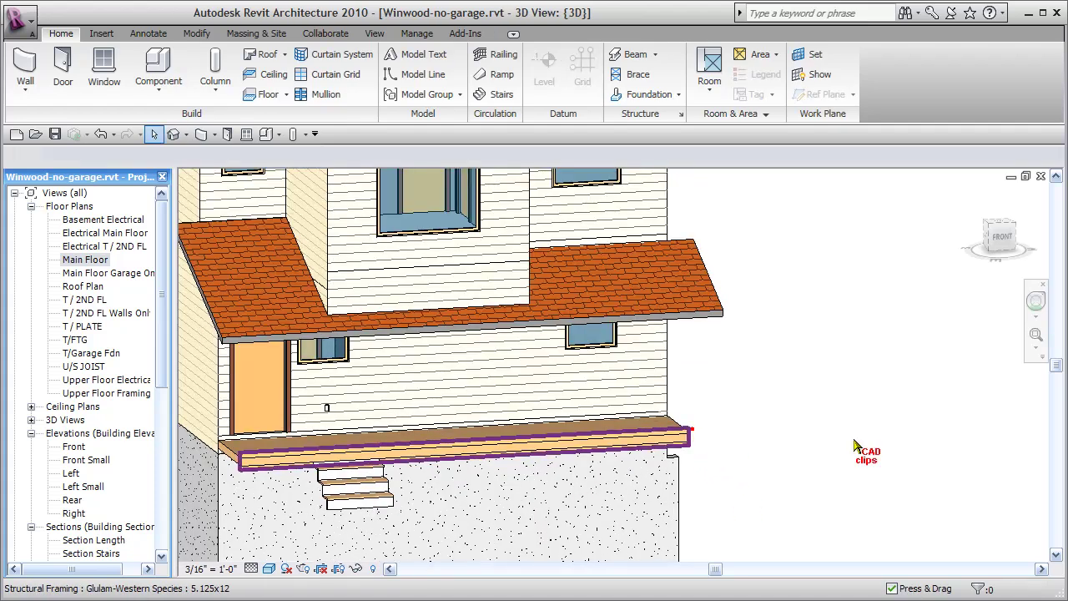
{"action": "left_click", "coordinate": [856, 448]}
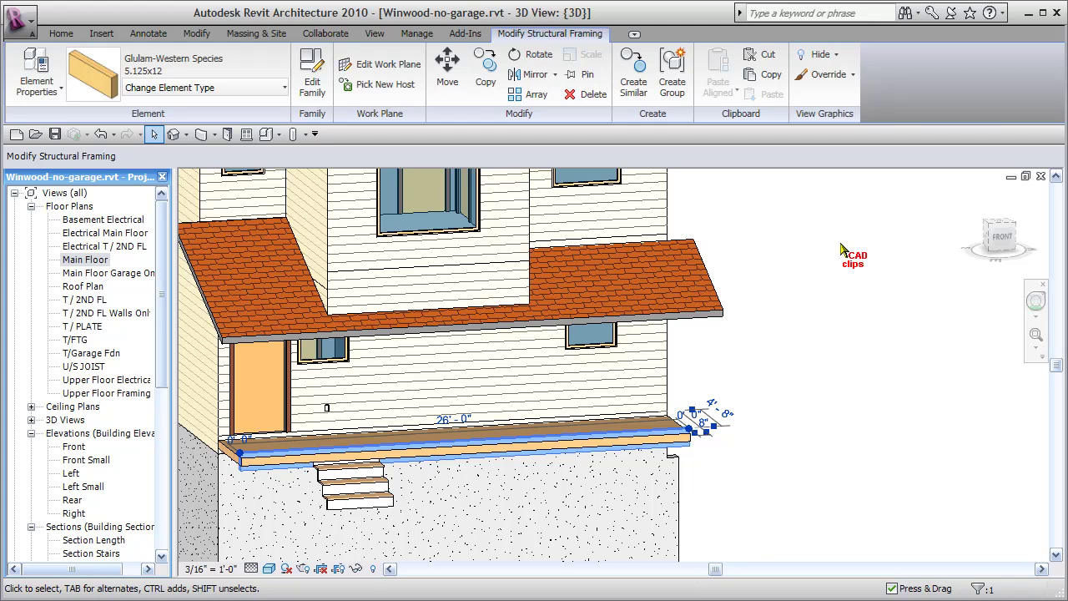
{"action": "left_click", "coordinate": [38, 74]}
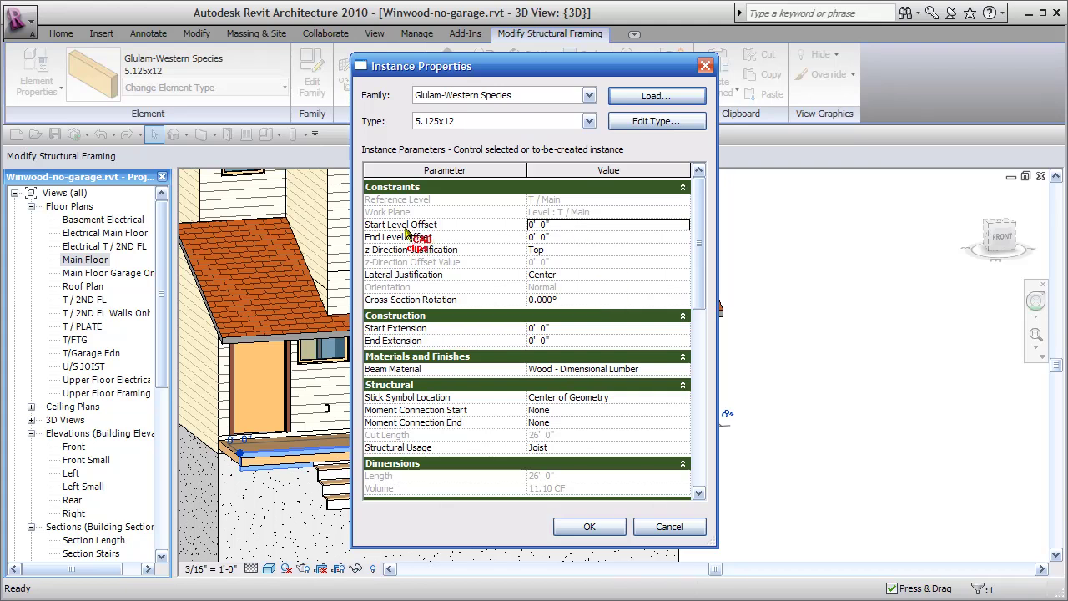
{"action": "left_click", "coordinate": [576, 225]}
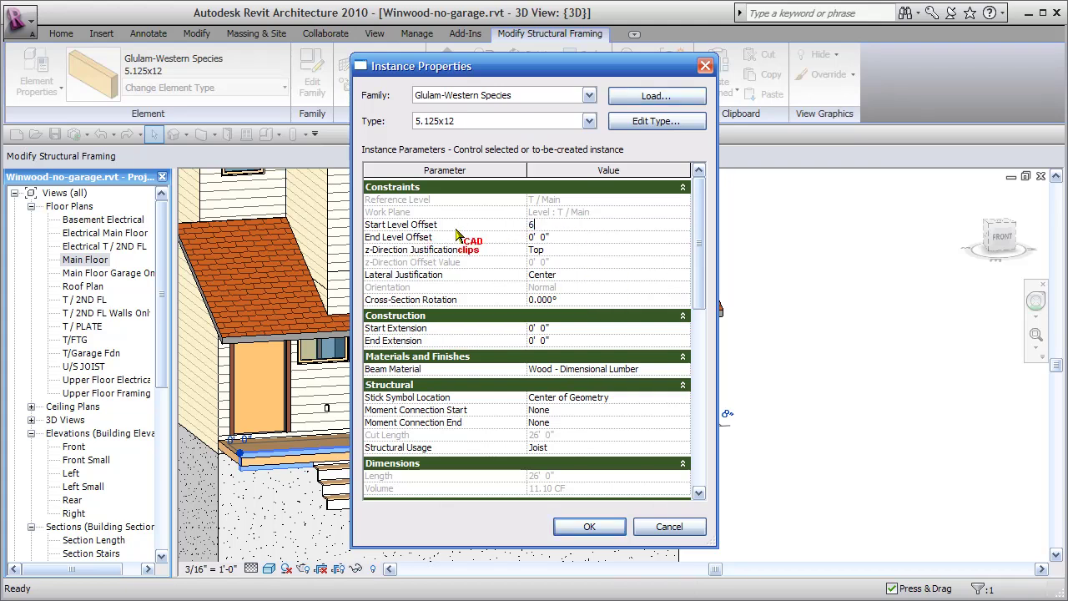
{"action": "type", "text": "6 8"}
{"action": "left_click", "coordinate": [564, 247]}
{"action": "left_click", "coordinate": [579, 224]}
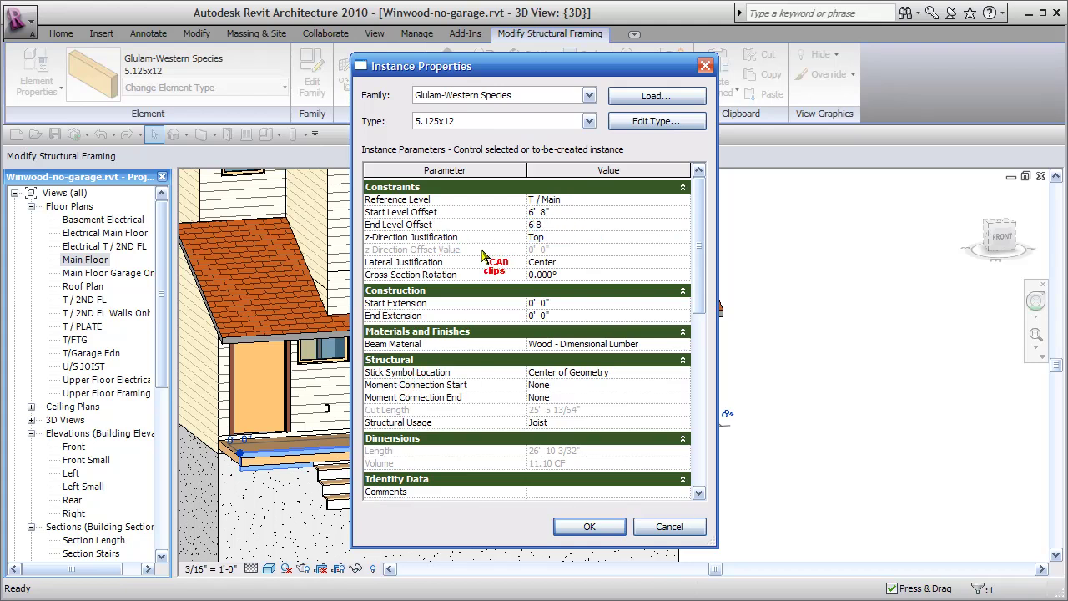
Set the porch beam's z-direction justification to Bottom and apply the properties.
{"action": "left_click", "coordinate": [688, 238]}
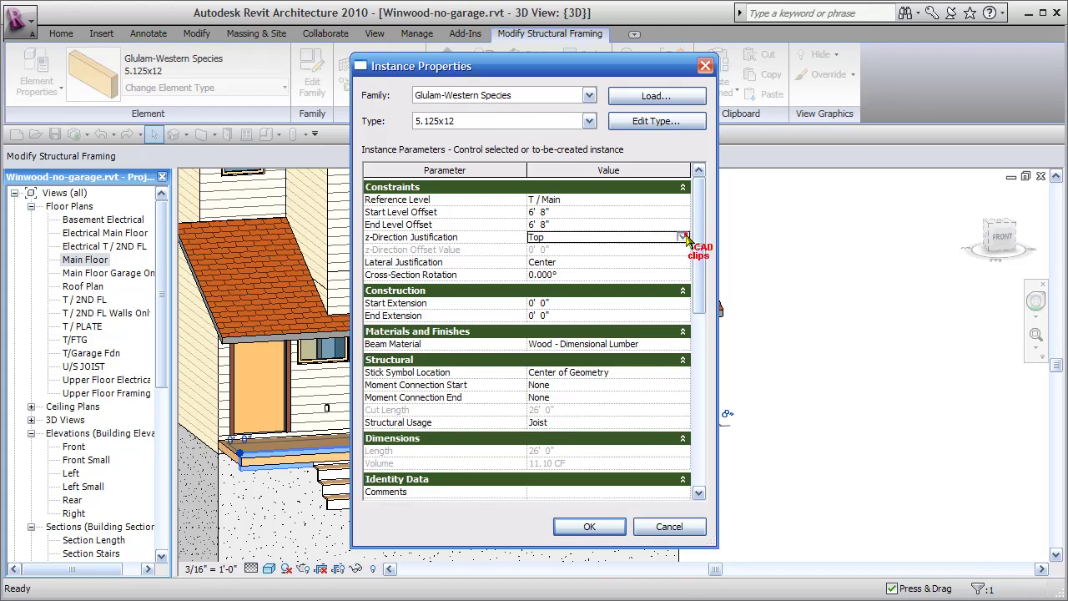
{"action": "left_click", "coordinate": [683, 237]}
{"action": "left_click", "coordinate": [544, 272]}
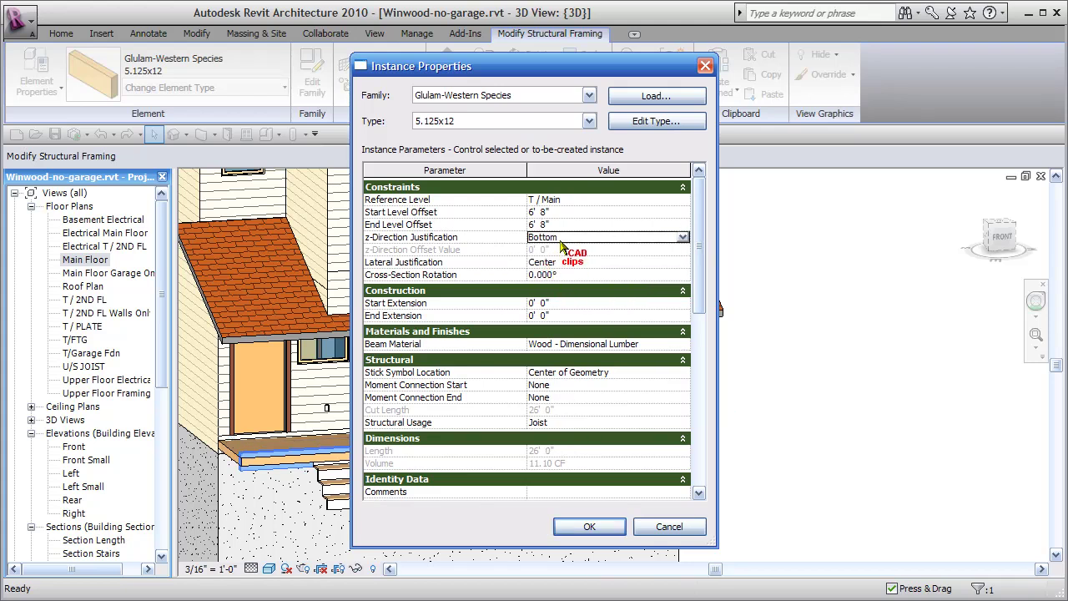
{"action": "left_click", "coordinate": [588, 527]}
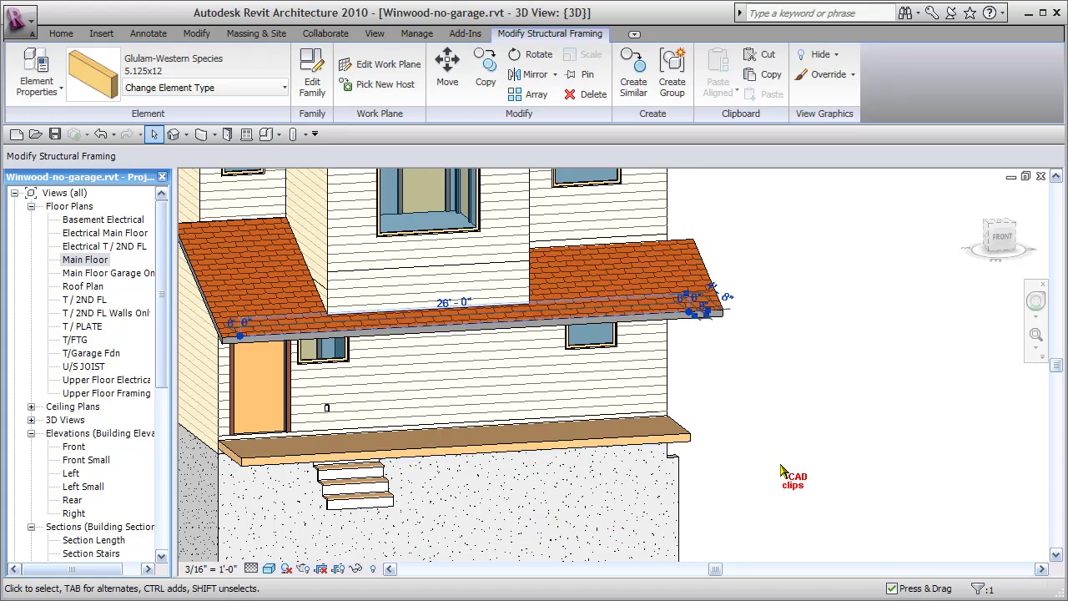
{"action": "left_click", "coordinate": [781, 470]}
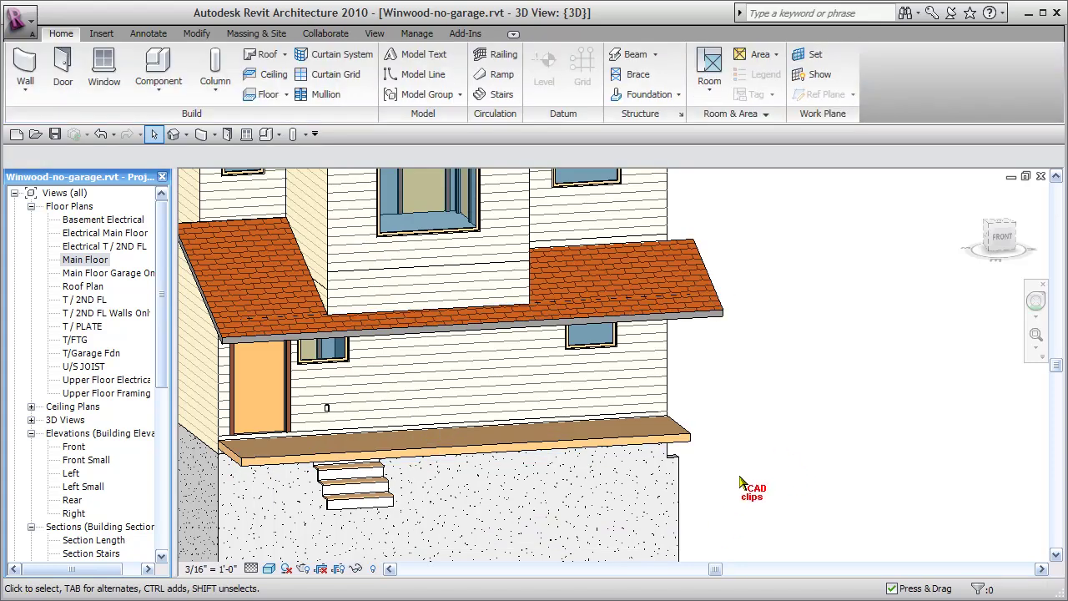
Examine from the side how the beam meets the porch roof, and open the Section Length view there.
{"action": "left_click", "coordinate": [655, 317]}
{"action": "middle_click_drag", "start_coordinate": [752, 446], "coordinate": [897, 455], "text": "shift"}
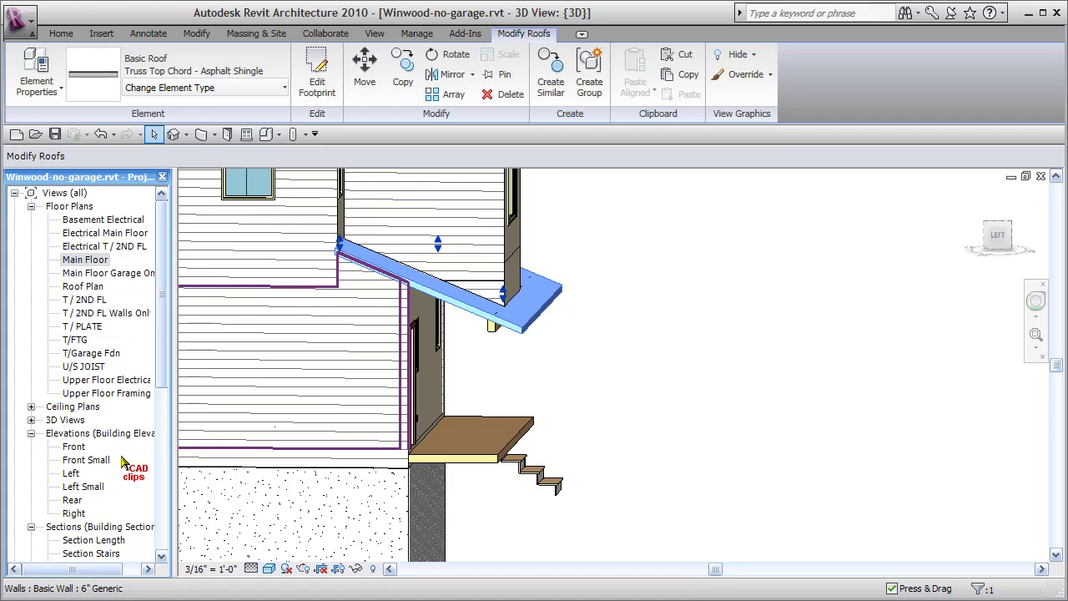
{"action": "left_click_drag", "start_coordinate": [163, 383], "coordinate": [165, 436]}
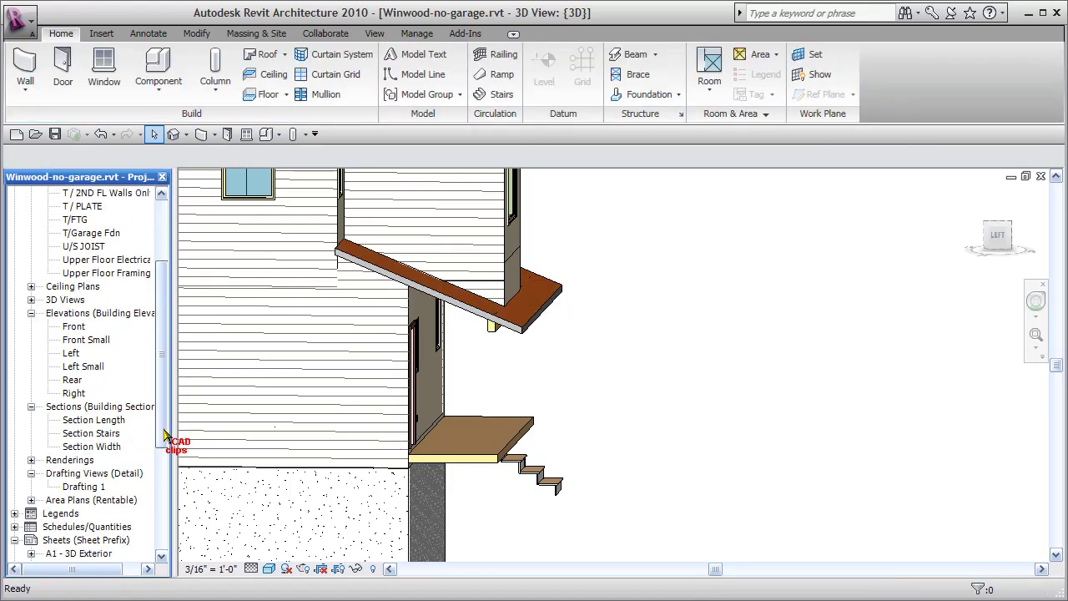
{"action": "double_click", "coordinate": [119, 424]}
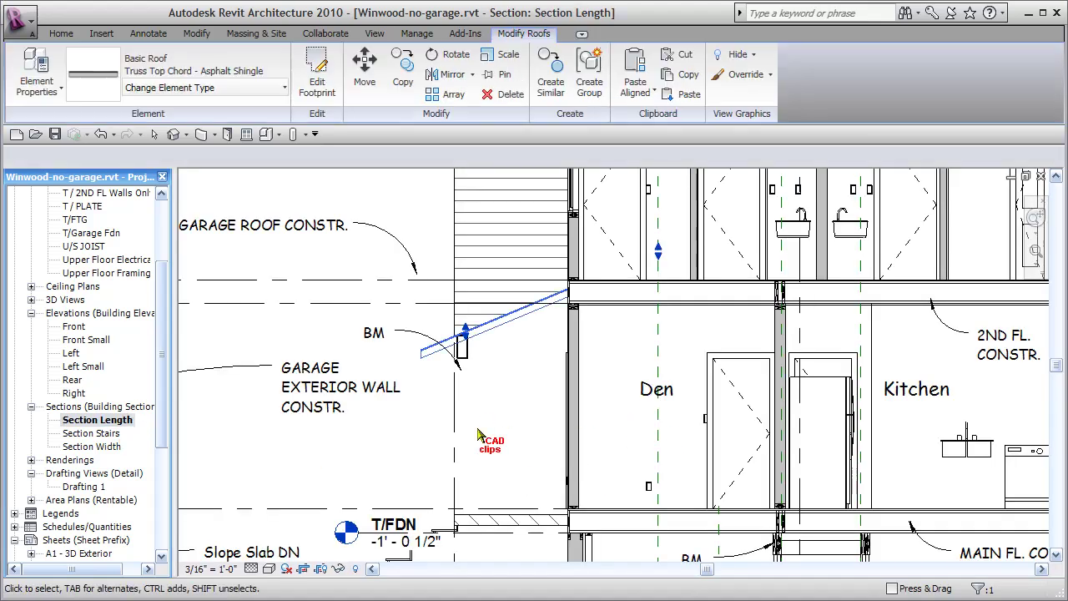
{"action": "scroll", "coordinate": [480, 430], "scroll_direction": "up", "scroll_amount": 3}
{"action": "left_click", "coordinate": [485, 390]}
{"action": "scroll", "coordinate": [474, 359], "scroll_direction": "up", "scroll_amount": 2}
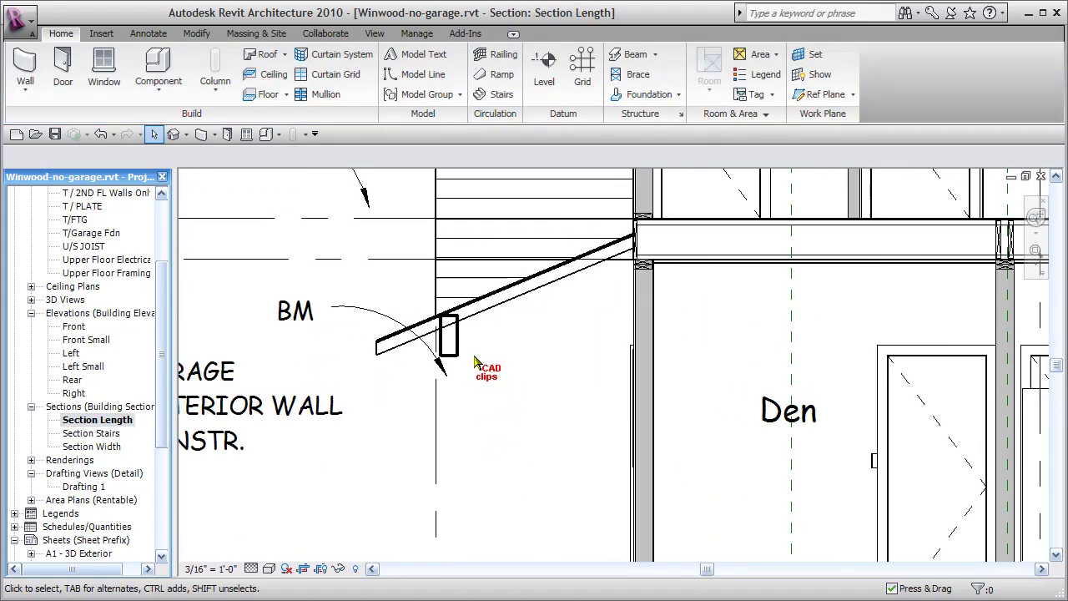
Nudge the beam down in the section until it sits just below the porch roof, and check it in 3D.
{"action": "left_click", "coordinate": [452, 356]}
{"action": "key", "text": "Down"}
{"action": "key", "text": "Down"}
{"action": "key", "text": "Down"}
{"action": "key", "text": "Down"}
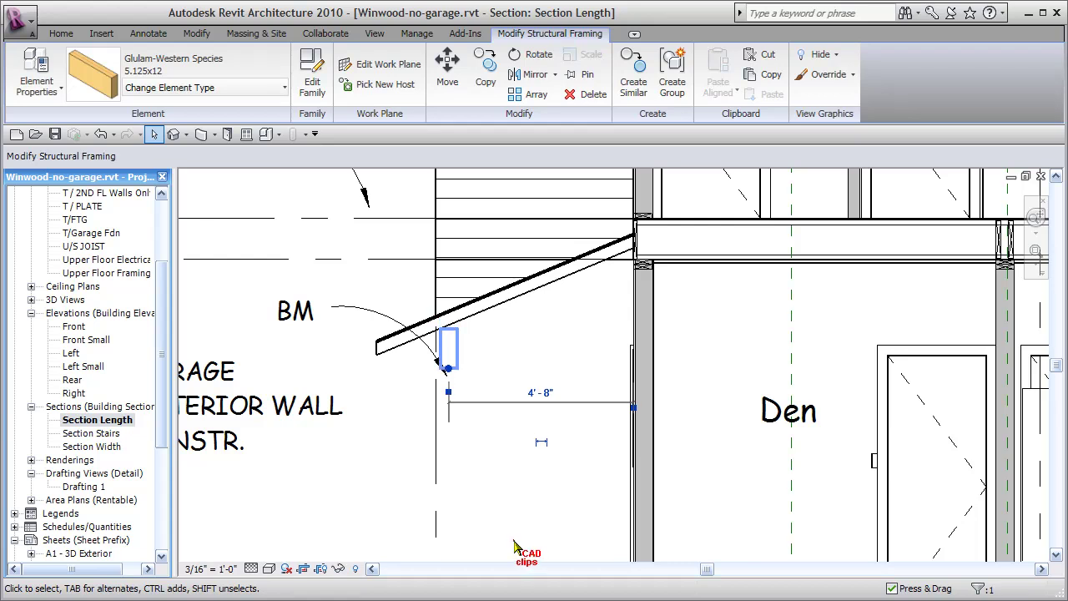
{"action": "key", "text": "Escape"}
{"action": "scroll", "coordinate": [541, 501], "scroll_direction": "down", "scroll_amount": 2}
{"action": "middle_click_drag", "start_coordinate": [541, 506], "coordinate": [334, 174]}
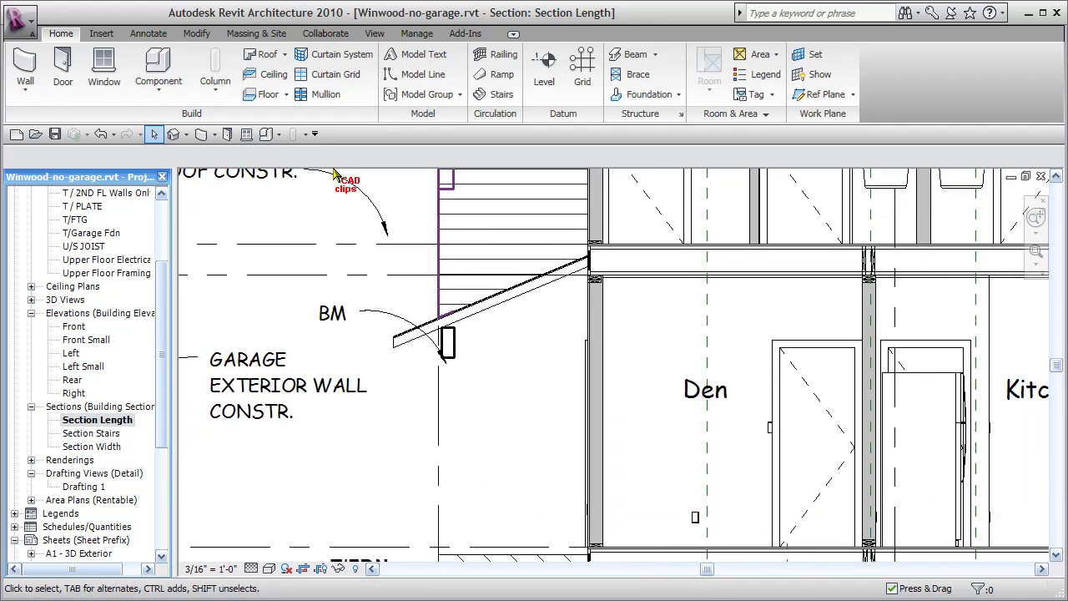
{"action": "left_click", "coordinate": [173, 134]}
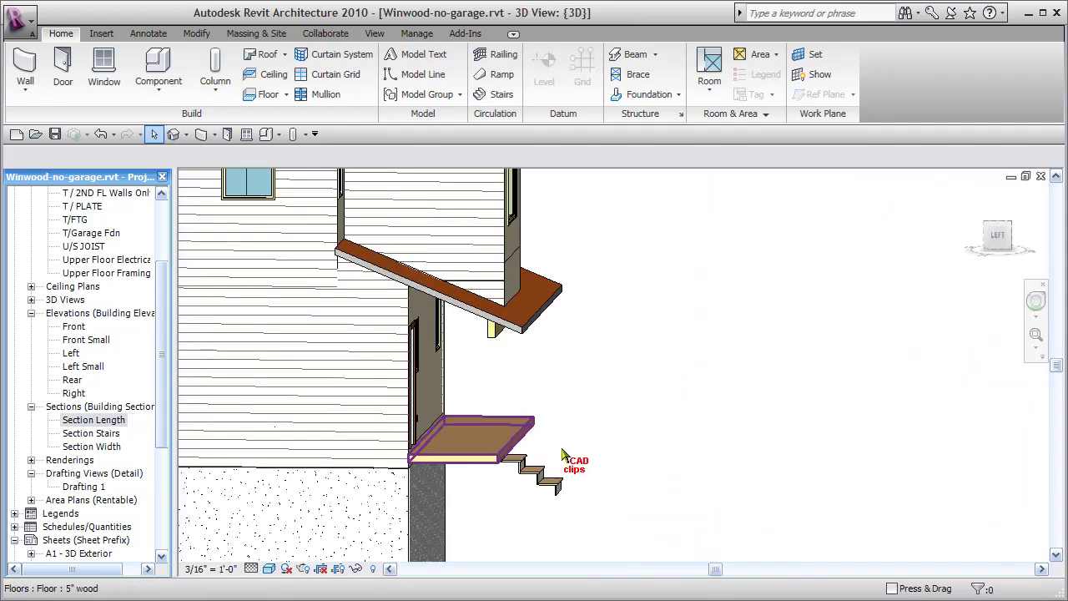
{"action": "middle_click_drag", "start_coordinate": [684, 458], "coordinate": [706, 443], "text": "shift"}
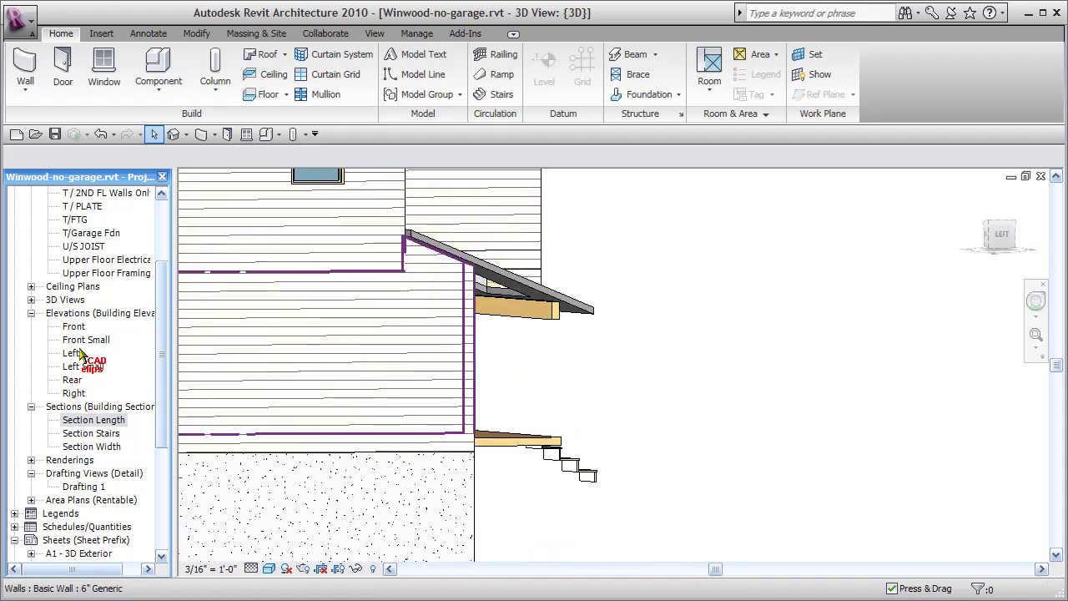
Open the Front elevation to show the porch and its new beam from the front.
{"action": "double_click", "coordinate": [77, 328]}
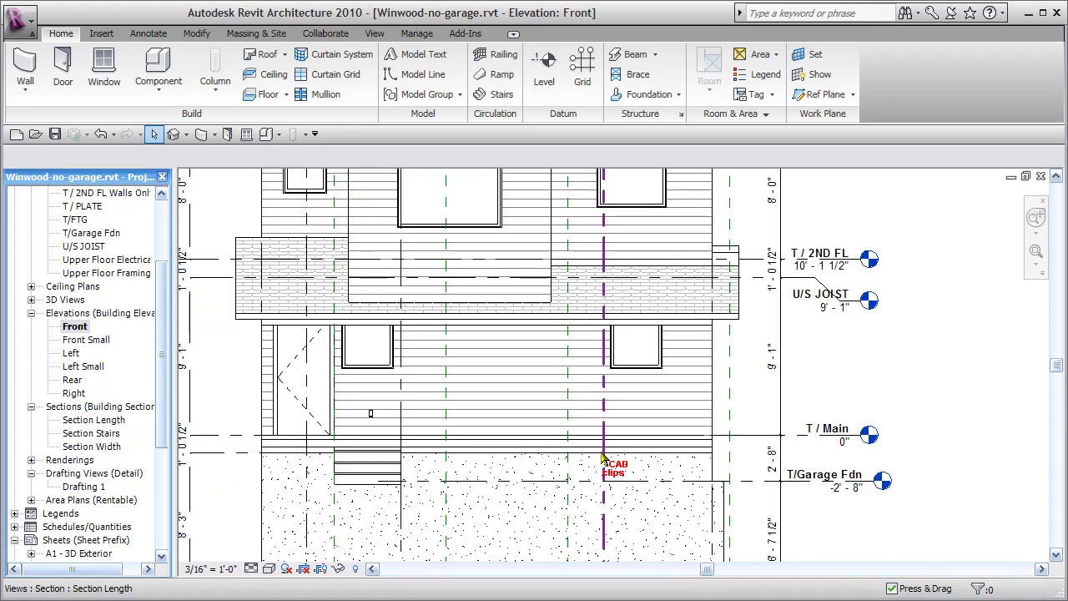
{"action": "middle_click_drag", "start_coordinate": [849, 401], "coordinate": [880, 398]}
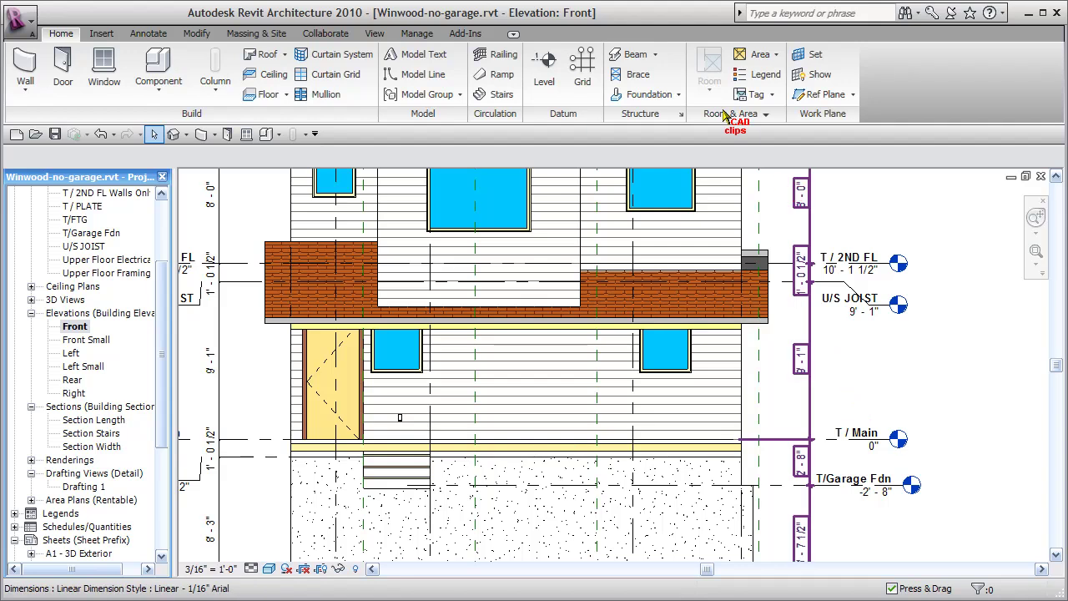
{"action": "left_click", "coordinate": [199, 35]}
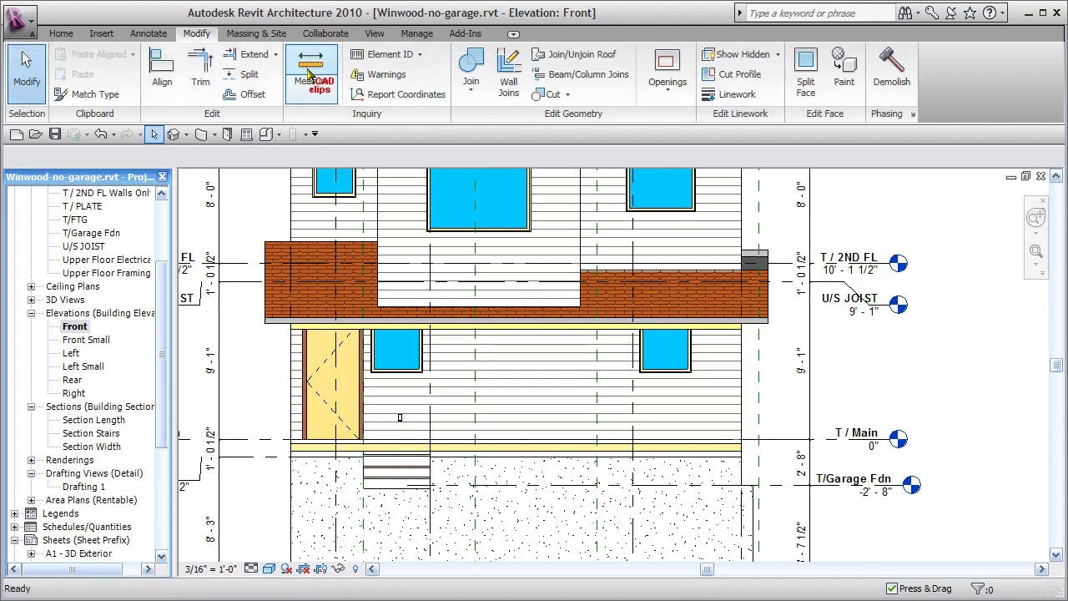
{"action": "left_click", "coordinate": [310, 67]}
{"action": "left_click", "coordinate": [267, 440]}
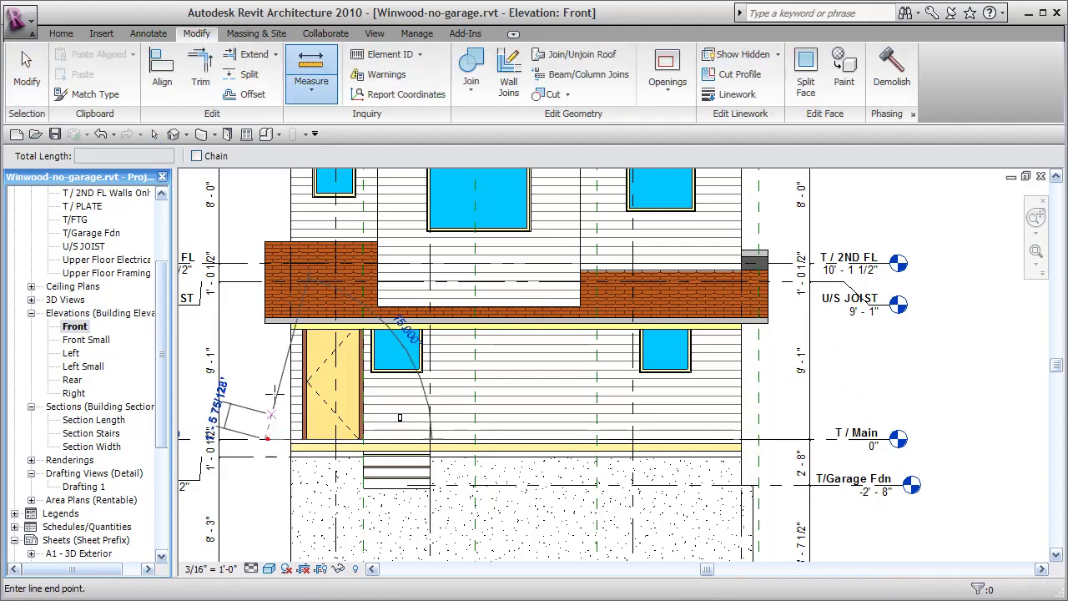
{"action": "scroll", "coordinate": [265, 332], "scroll_direction": "up", "scroll_amount": 3}
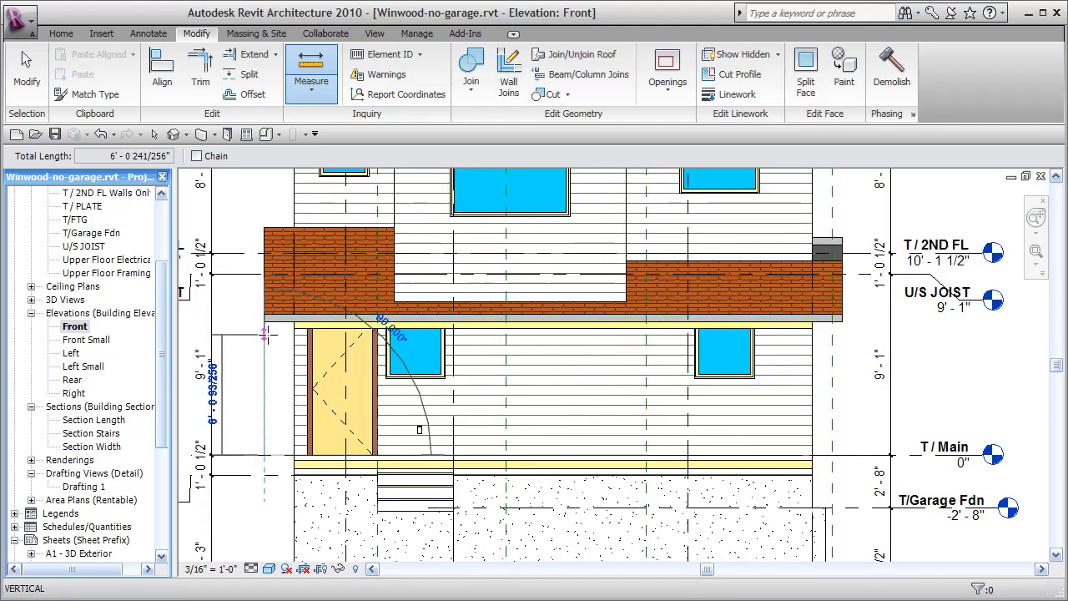
{"action": "key", "text": "Escape"}
{"action": "key", "text": "Escape"}
Measure the vertical height from the porch floor to the underside of the glulam beam, and check the beam's extent by selecting it.
{"action": "left_click", "coordinate": [310, 67]}
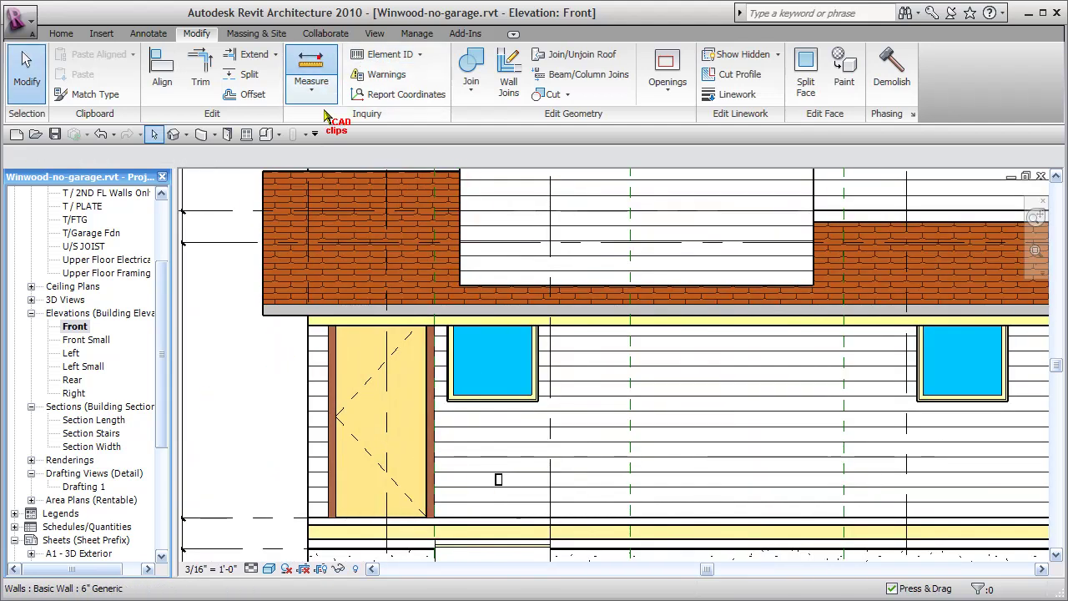
{"action": "left_click", "coordinate": [362, 524]}
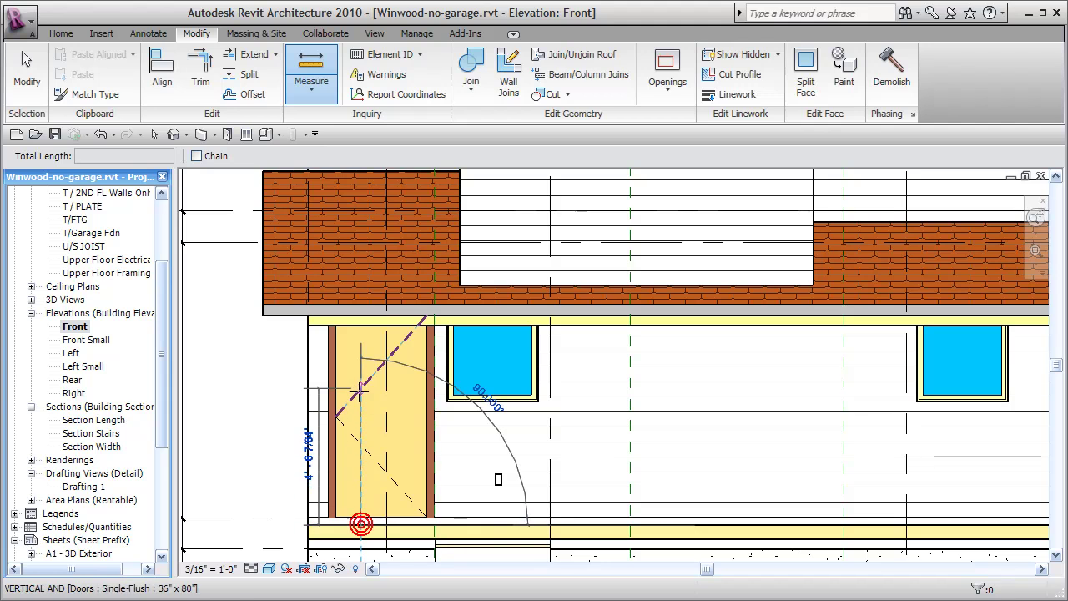
{"action": "left_click", "coordinate": [366, 329]}
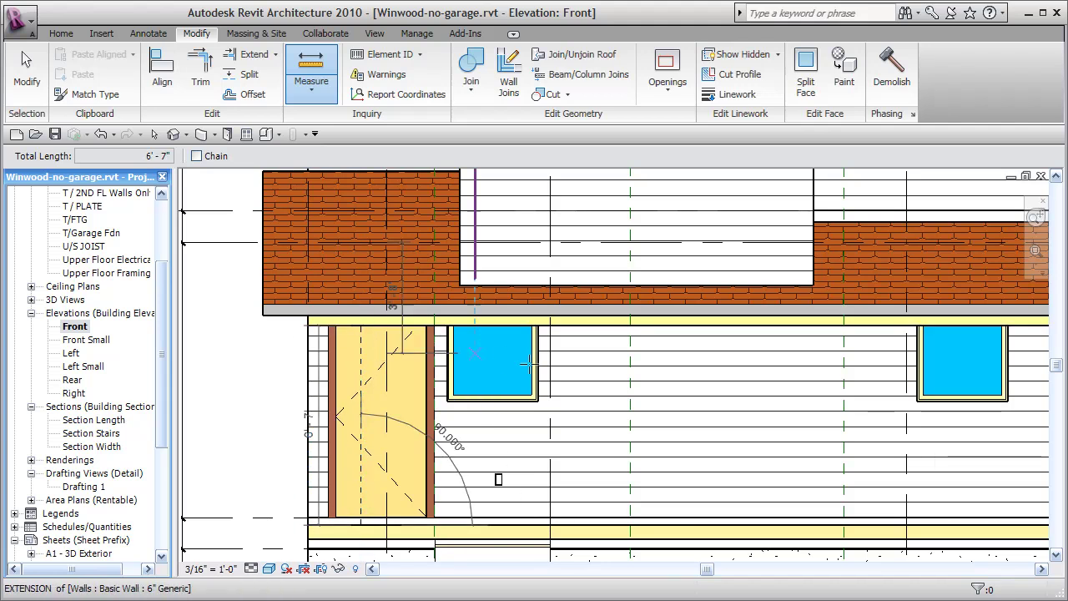
{"action": "key", "text": "Escape"}
{"action": "key", "text": "Escape"}
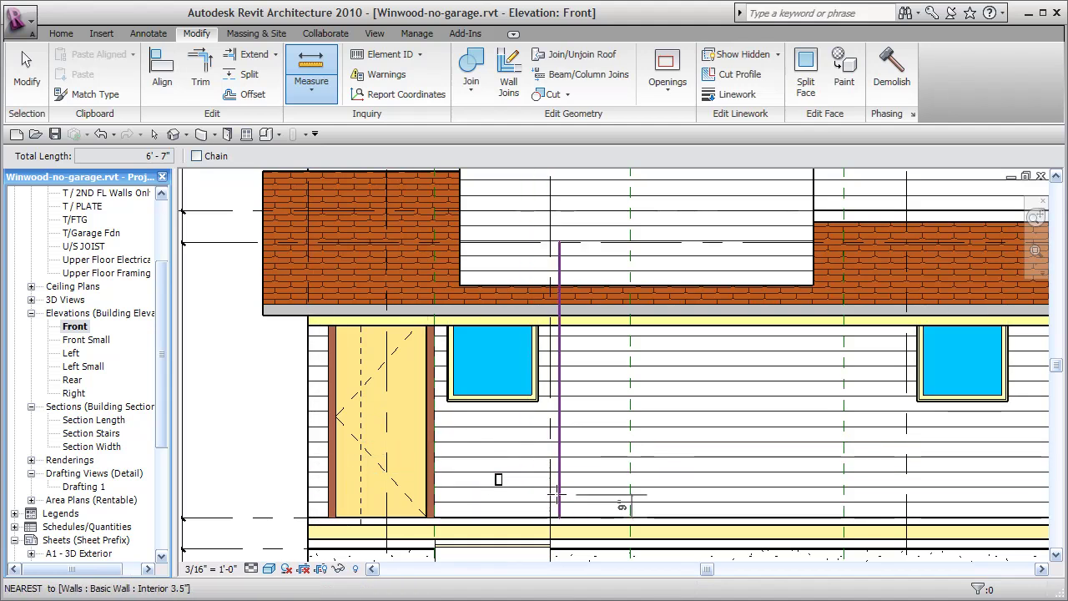
{"action": "left_click", "coordinate": [334, 328]}
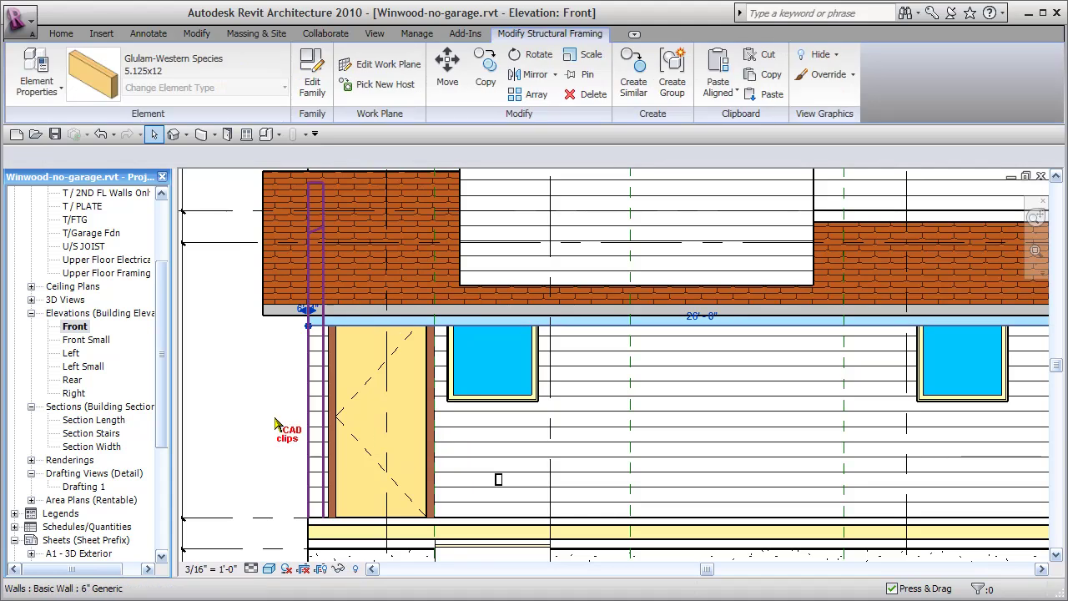
{"action": "left_click", "coordinate": [225, 419]}
{"action": "scroll", "coordinate": [226, 419], "scroll_direction": "down", "scroll_amount": 1}
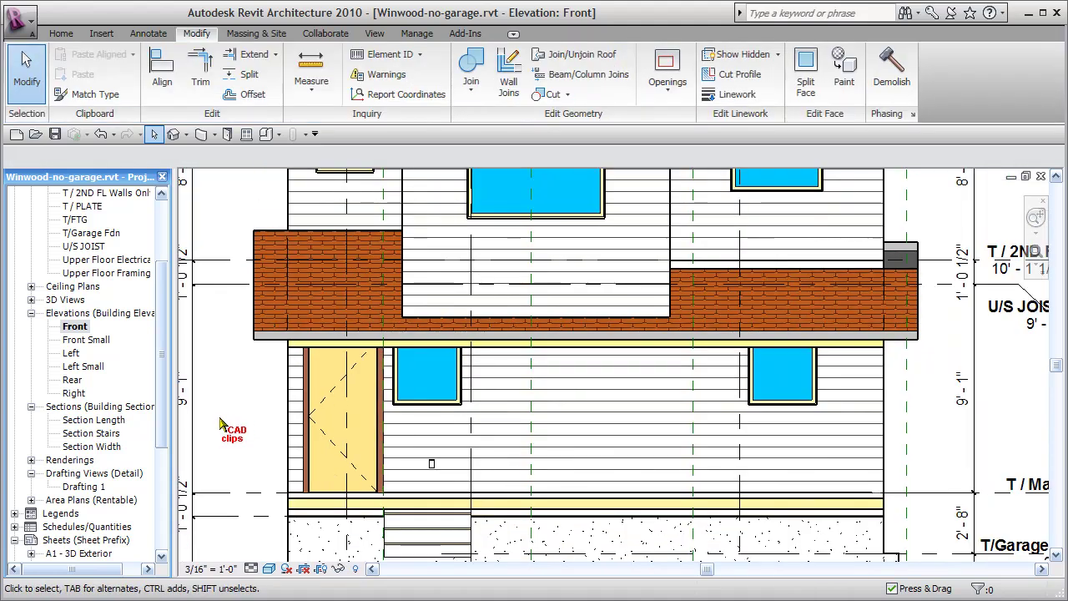
Open the Main Floor plan with the whole front porch in view.
{"action": "left_click", "coordinate": [161, 207]}
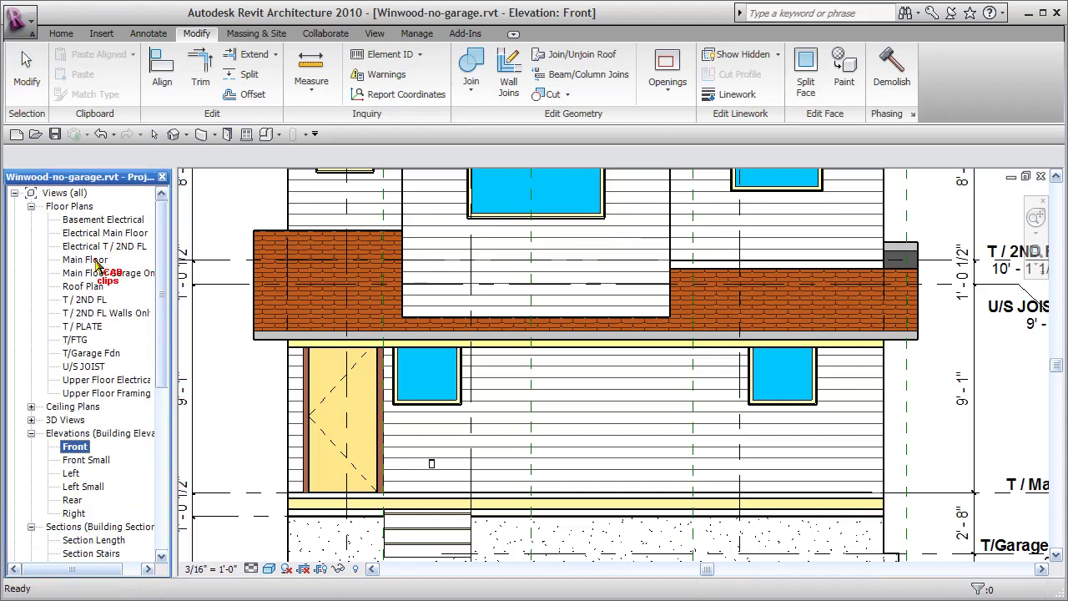
{"action": "double_click", "coordinate": [91, 261]}
{"action": "scroll", "coordinate": [451, 451], "scroll_direction": "down", "scroll_amount": 1}
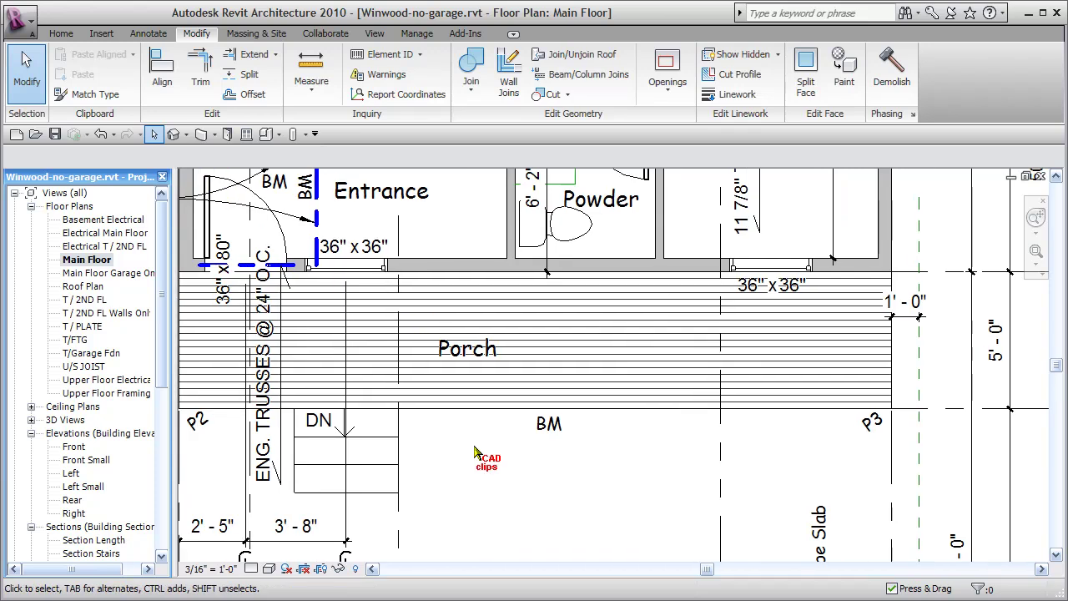
{"action": "scroll", "coordinate": [517, 497], "scroll_direction": "down", "scroll_amount": 1}
{"action": "middle_click_drag", "start_coordinate": [518, 496], "coordinate": [547, 498]}
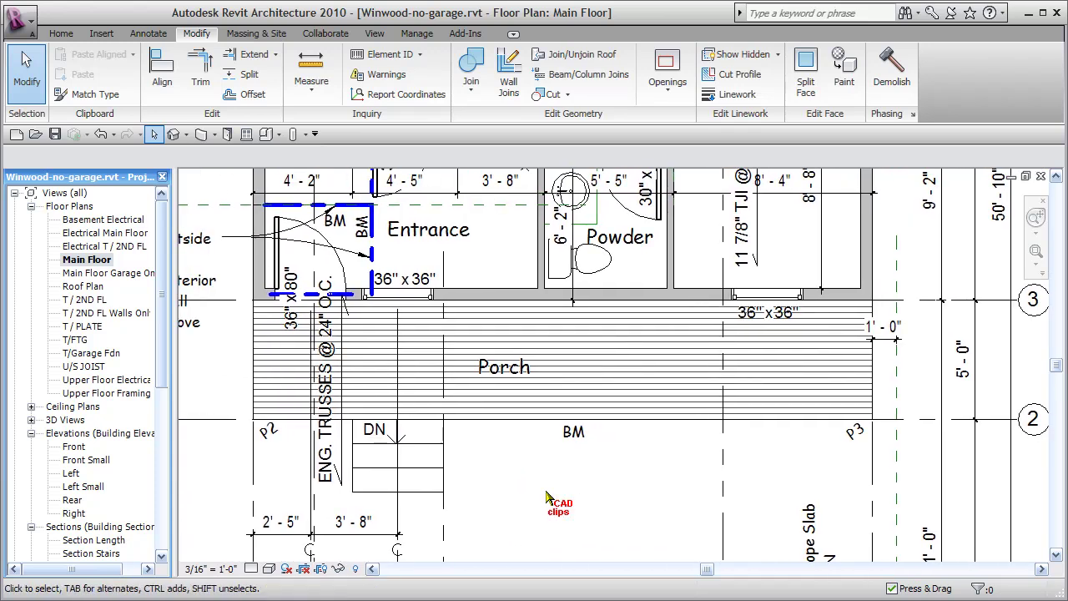